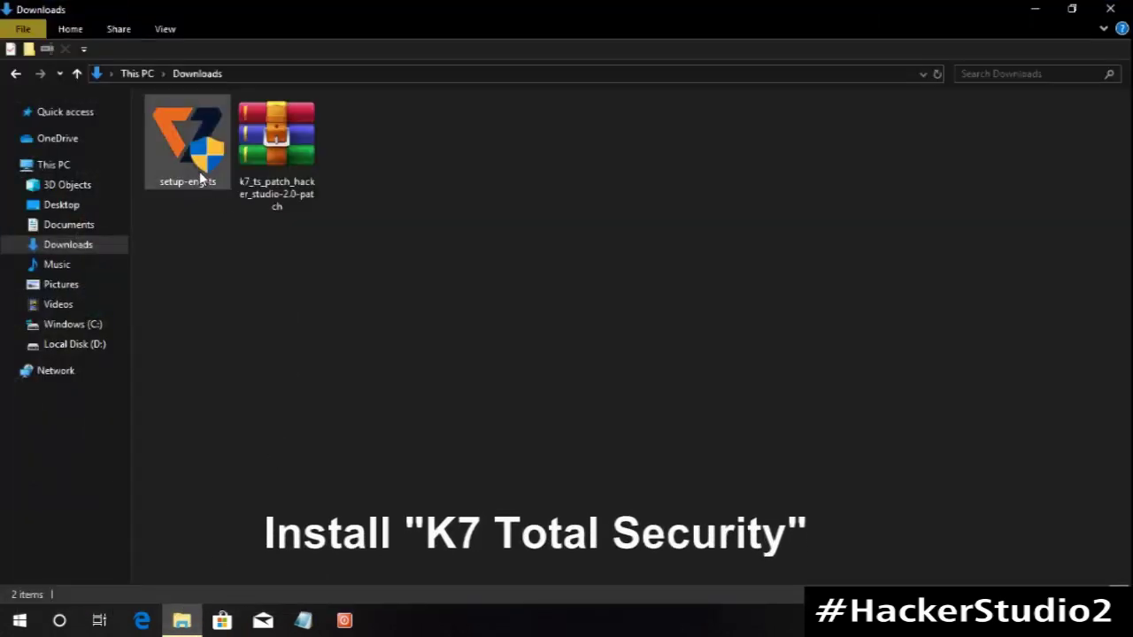
Install K7 Total Security from setup-eng-ts, dismiss the What's New popup, and return to HOME
left_click(200, 176)
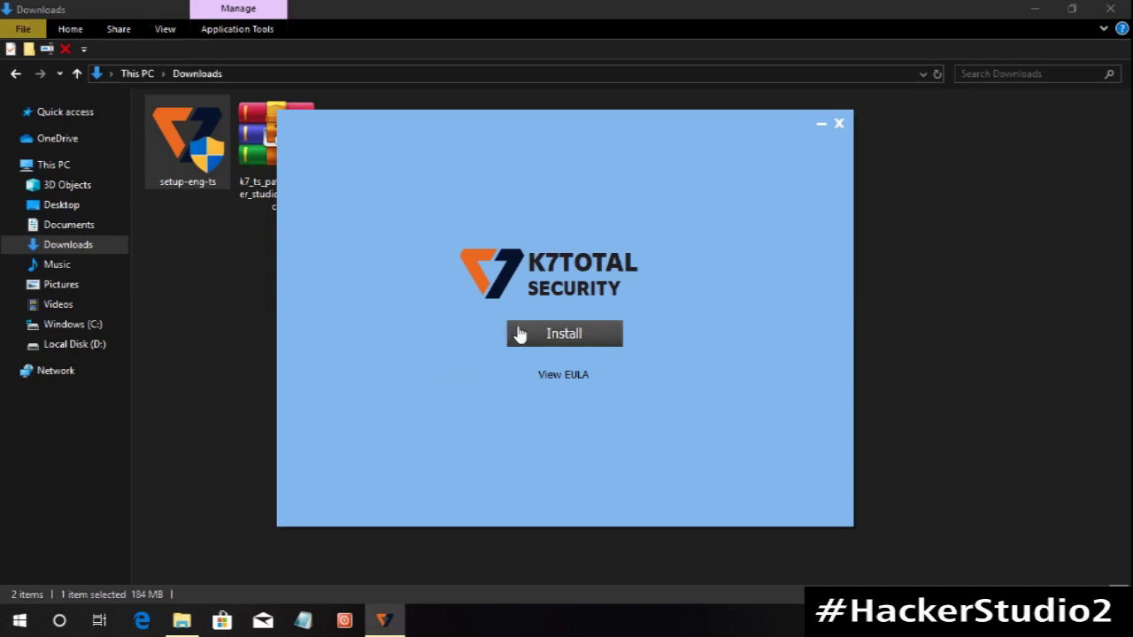
left_click(520, 334)
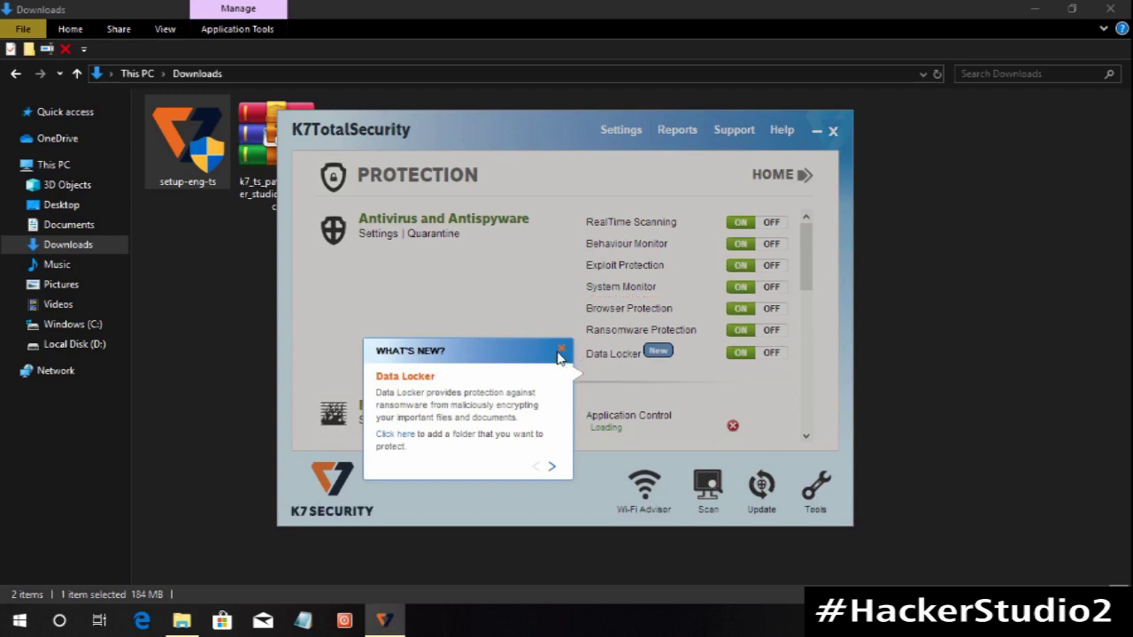
left_click(560, 351)
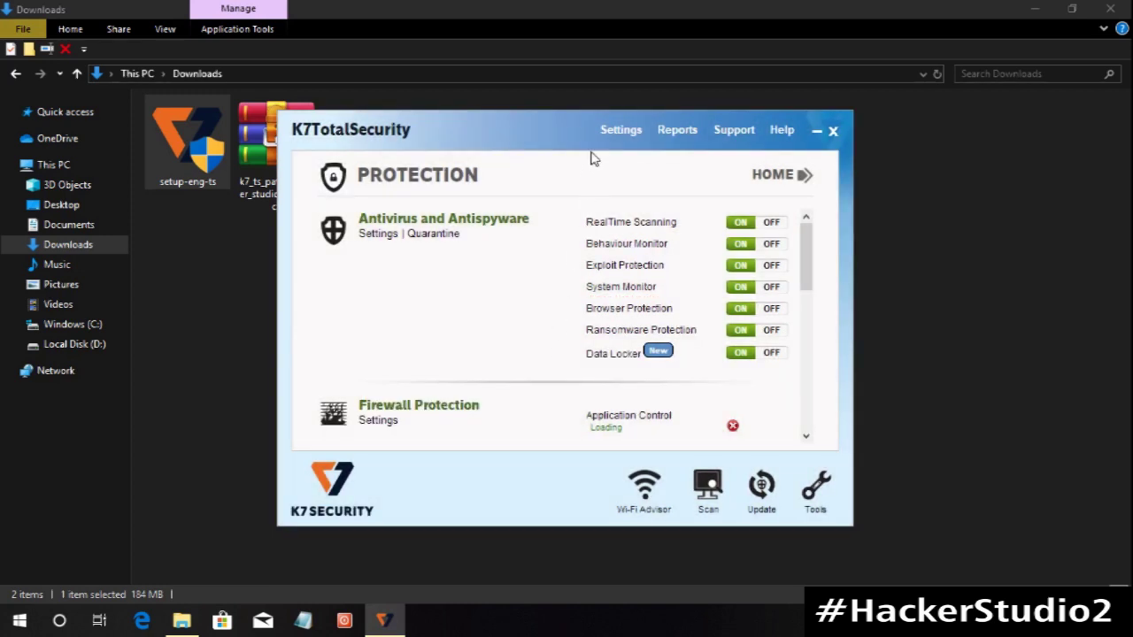
left_click(784, 177)
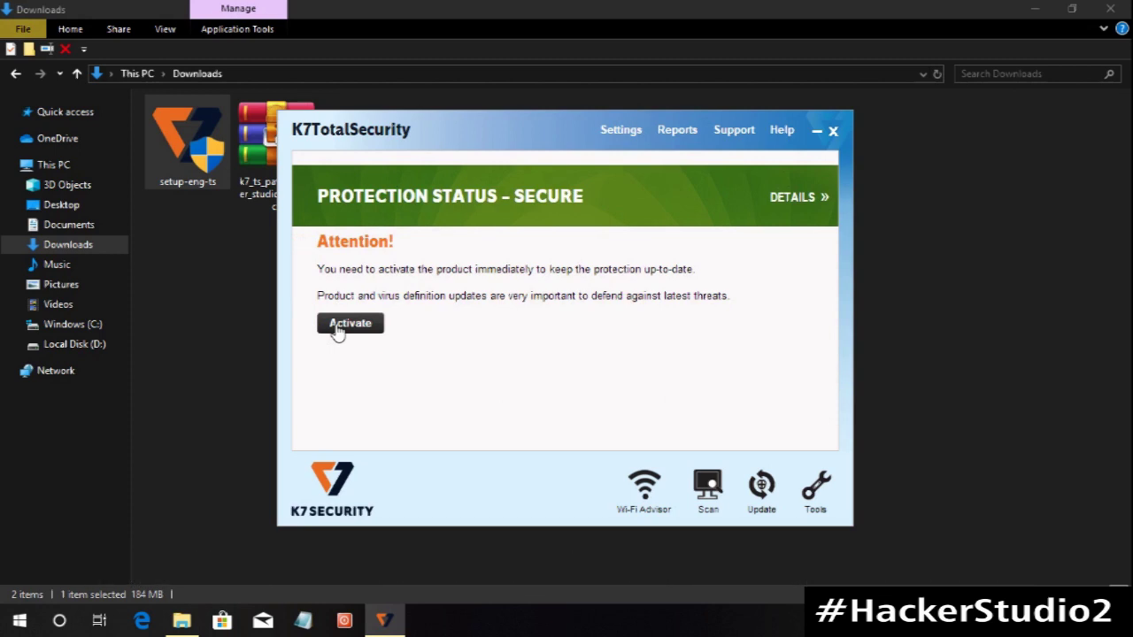
Activate a 15-day trial under the typed name 'acker Studio', then close the K7 window
left_click(350, 324)
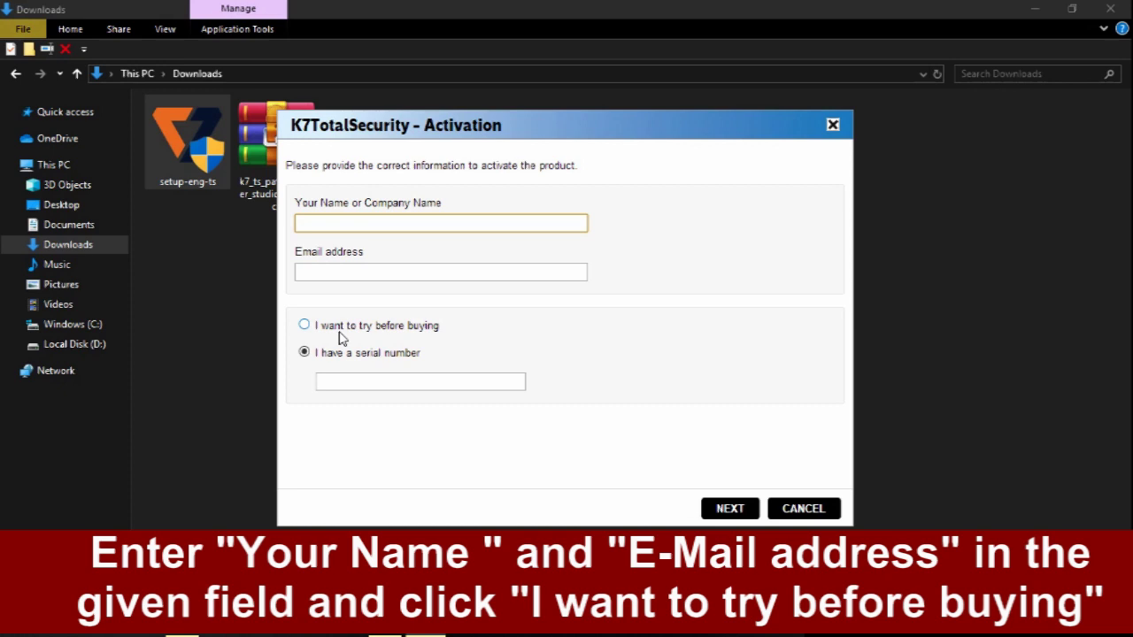
left_click(318, 228)
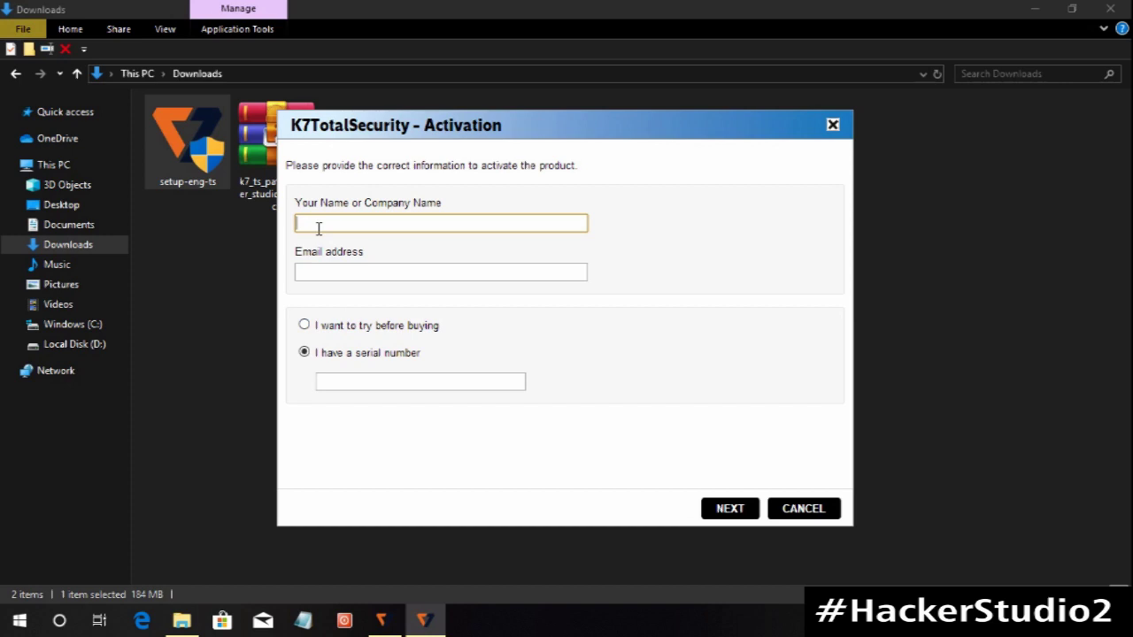
type("Hacker Studio")
left_click(322, 274)
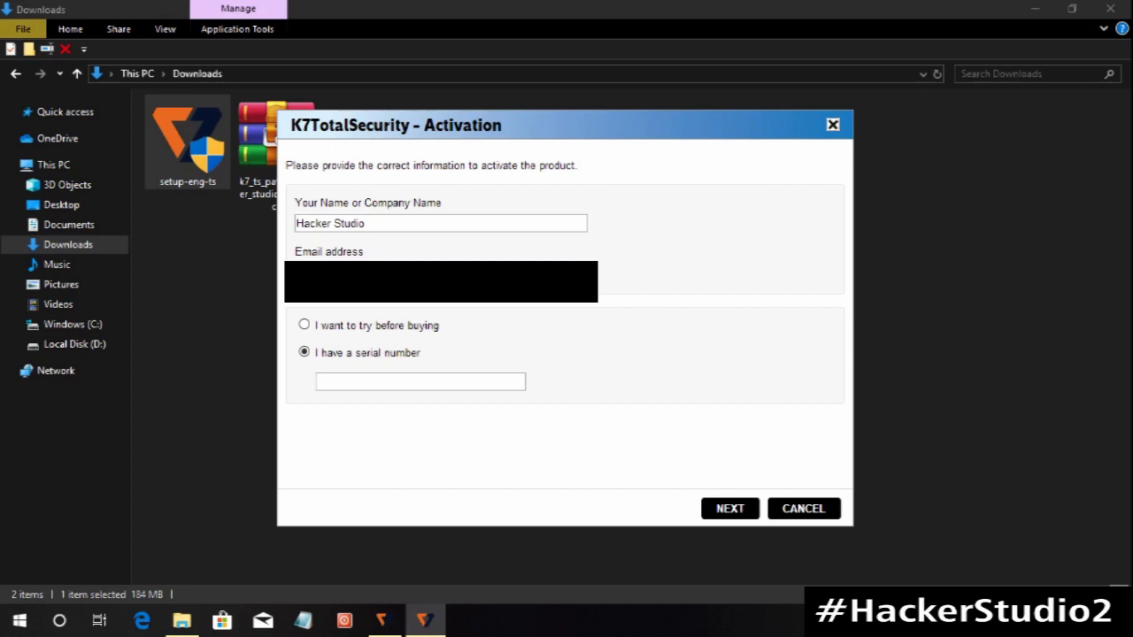
left_click(305, 326)
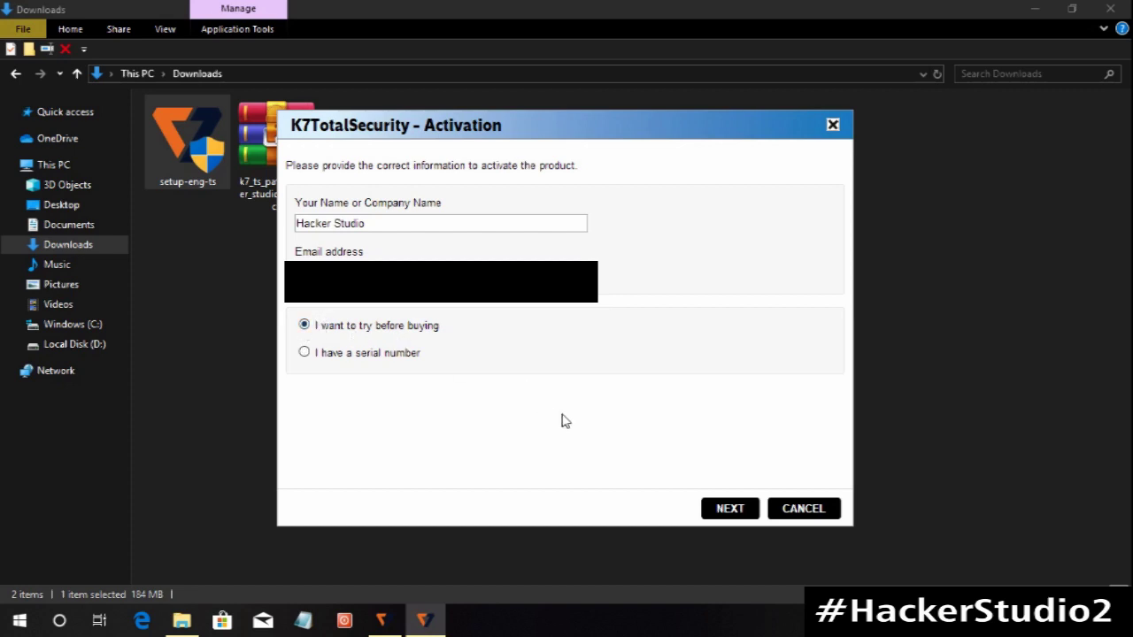
left_click(720, 519)
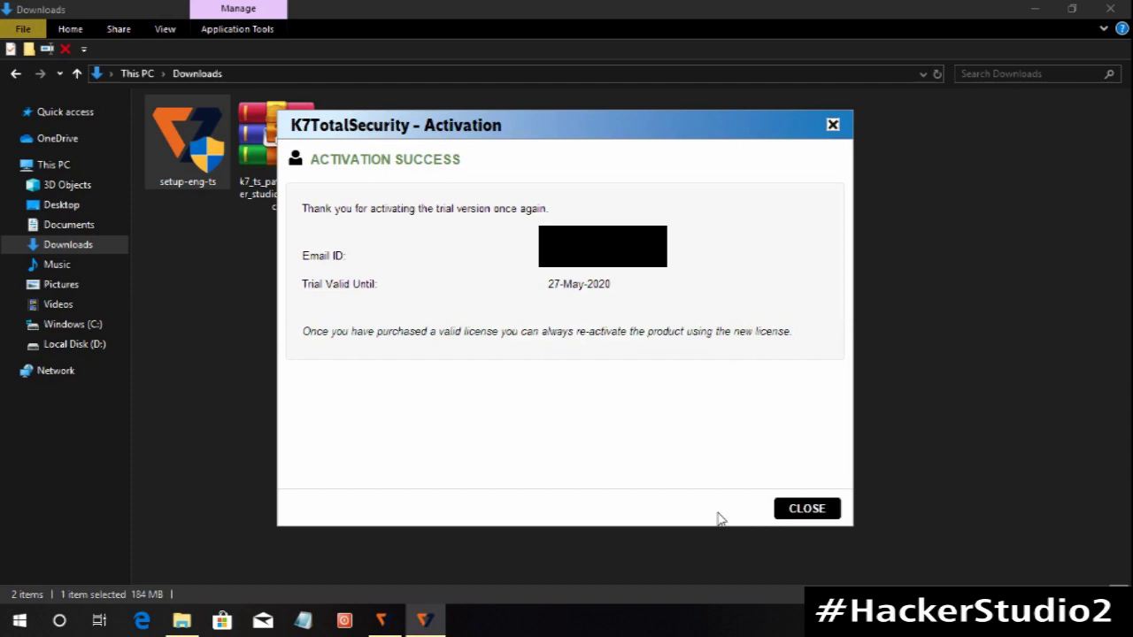
left_click(795, 512)
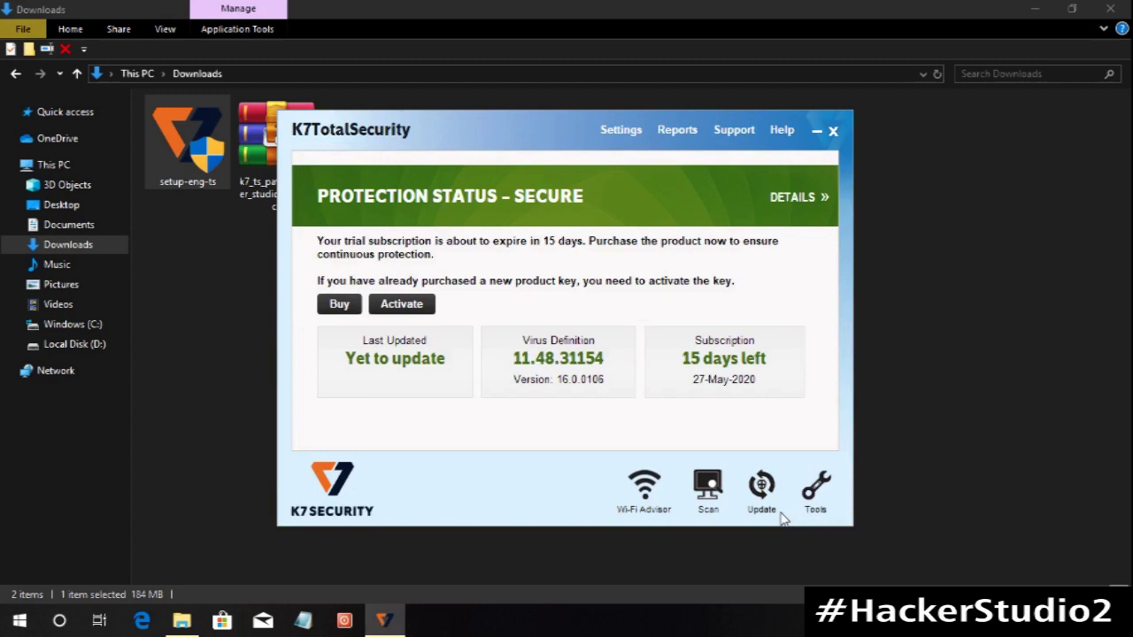
left_click(832, 131)
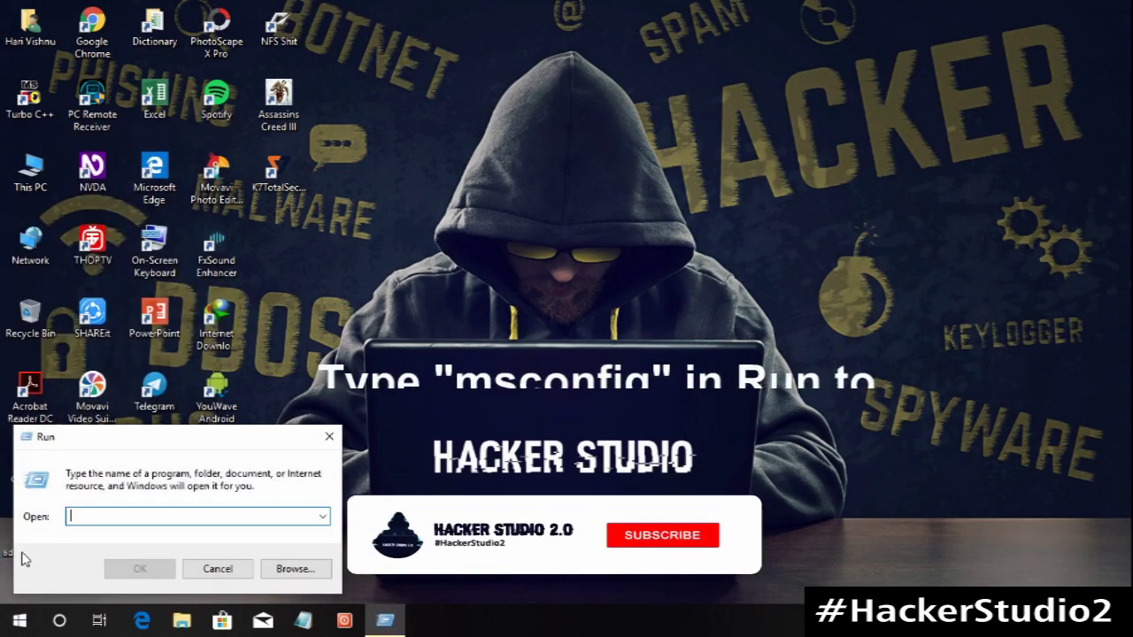
Enable minimal Safe boot on the msconfig Boot tab and apply it
type("msconf")
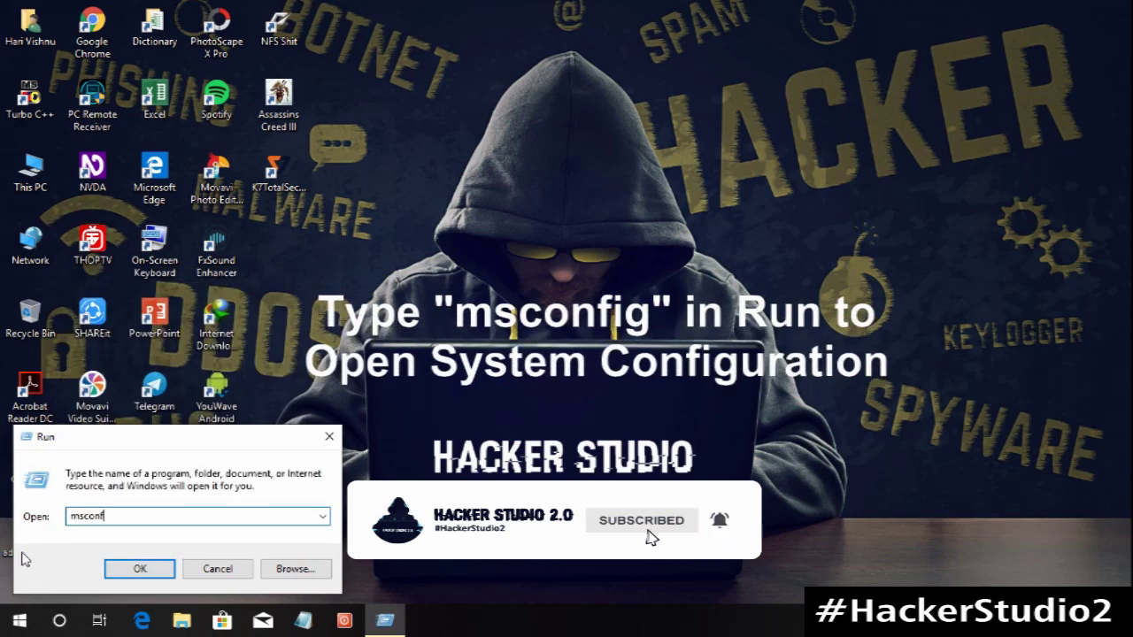
type("ing")
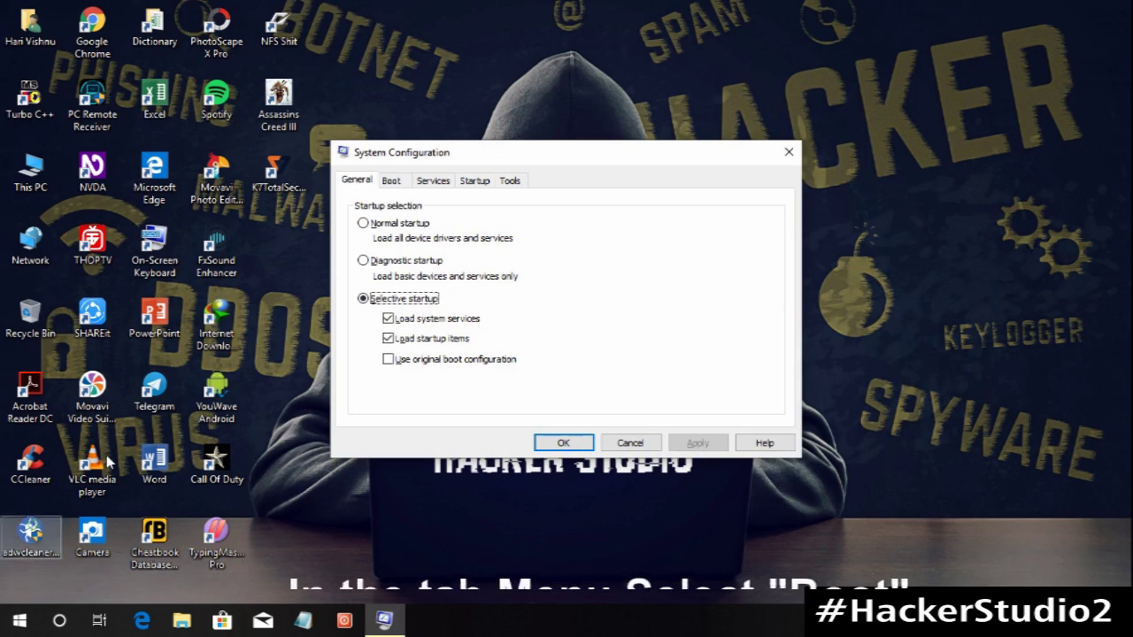
left_click(384, 183)
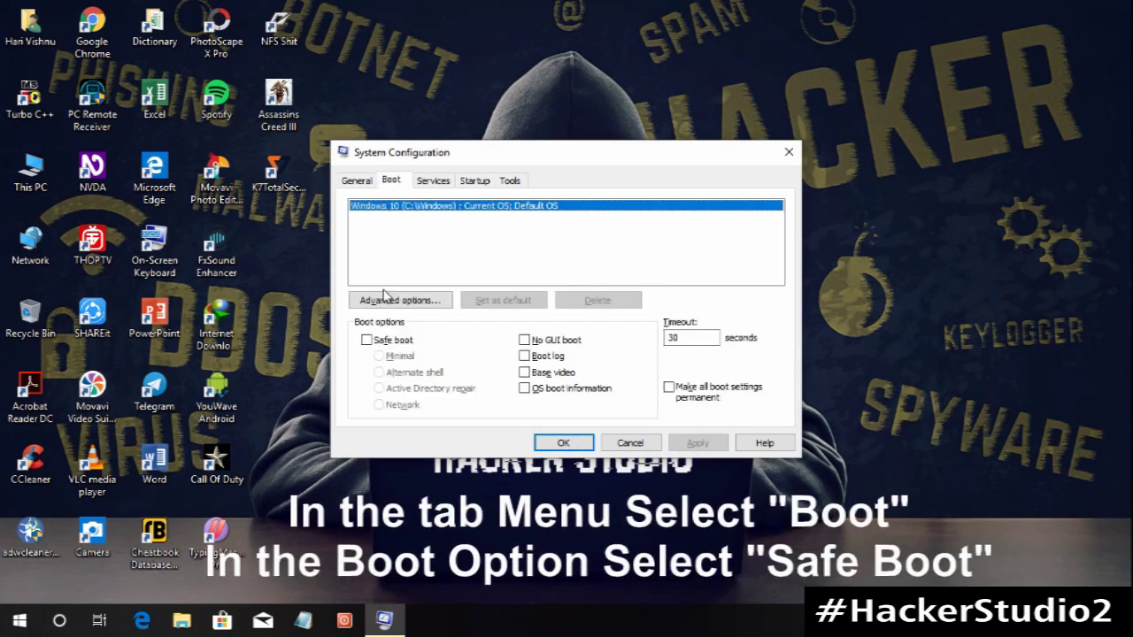
left_click(366, 341)
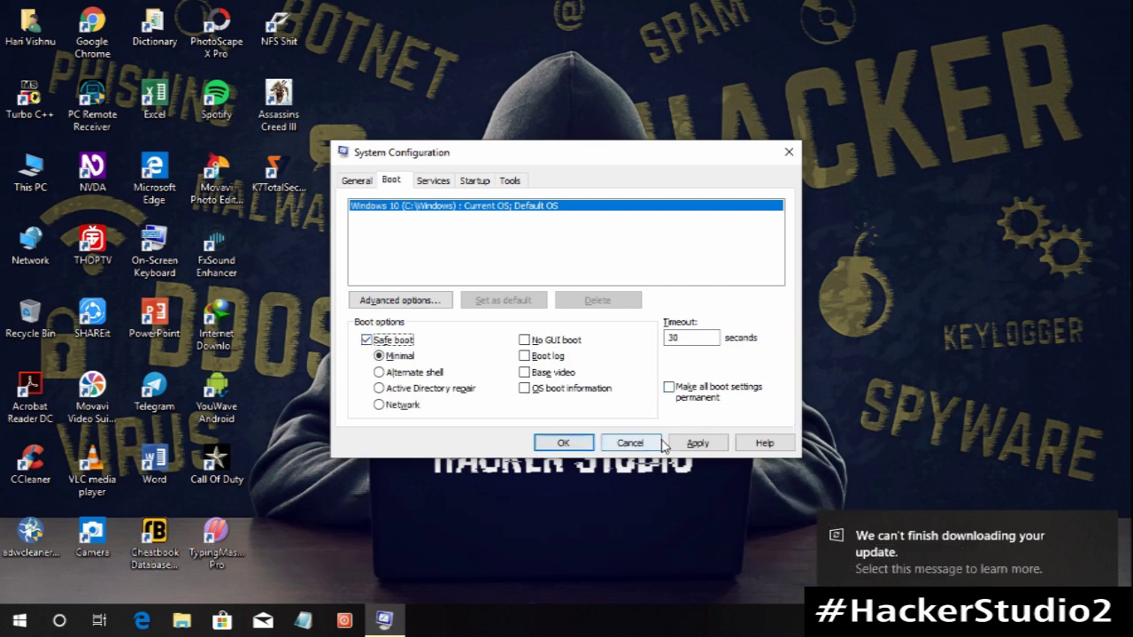
left_click(695, 449)
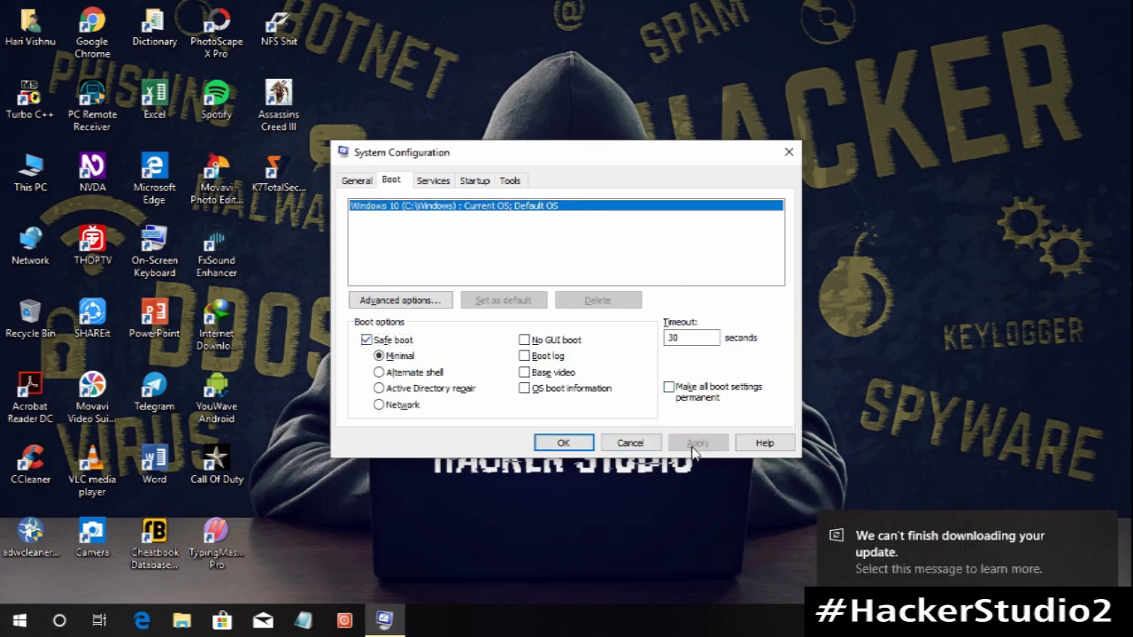
left_click(563, 445)
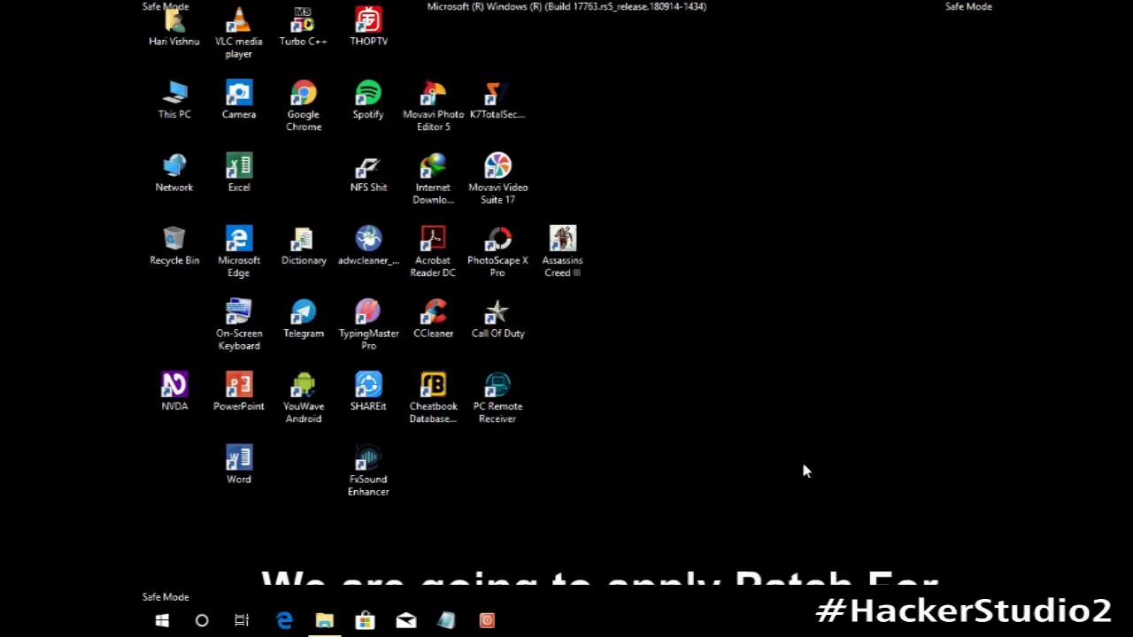
Extract the K7 patch archive in Downloads to its own folder and launch the patch exe
left_click(324, 620)
left_click(413, 187)
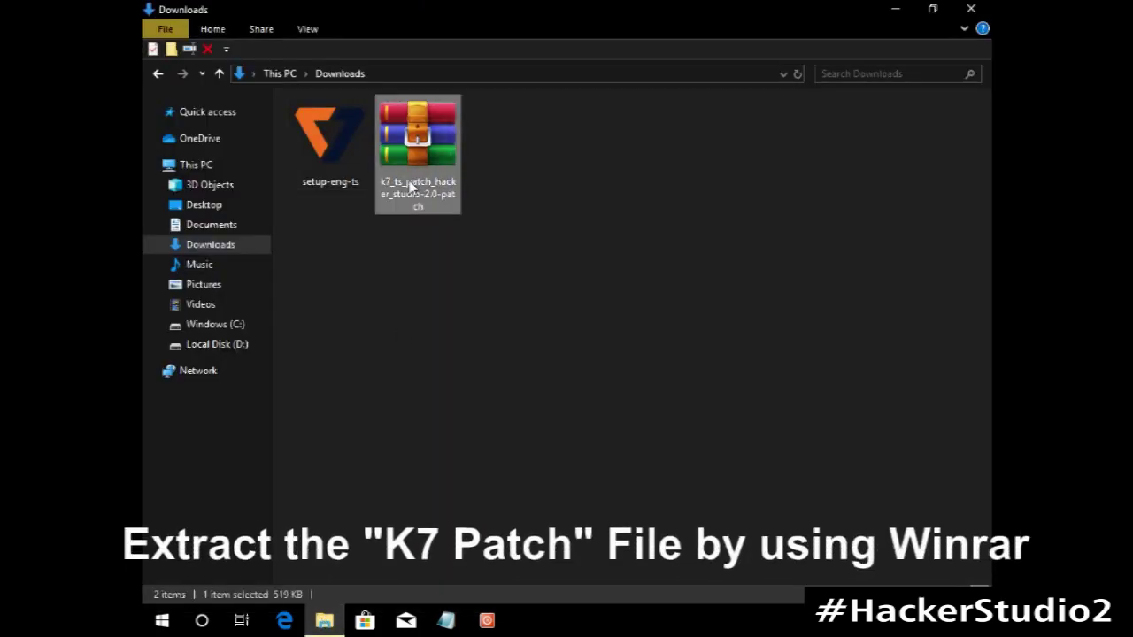
right_click(408, 180)
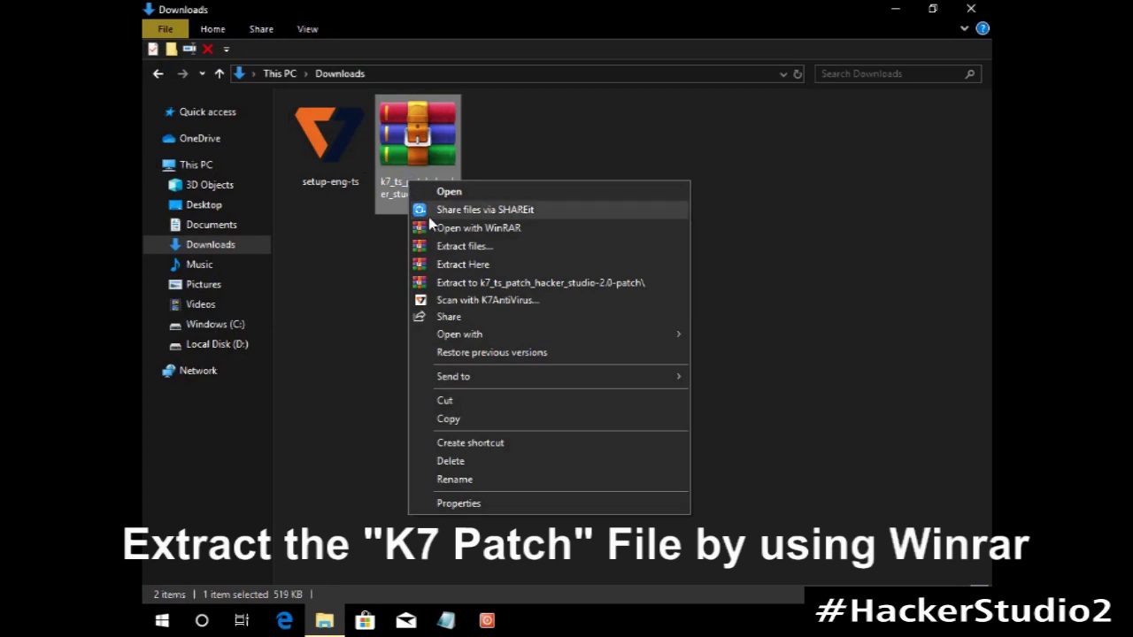
left_click(451, 282)
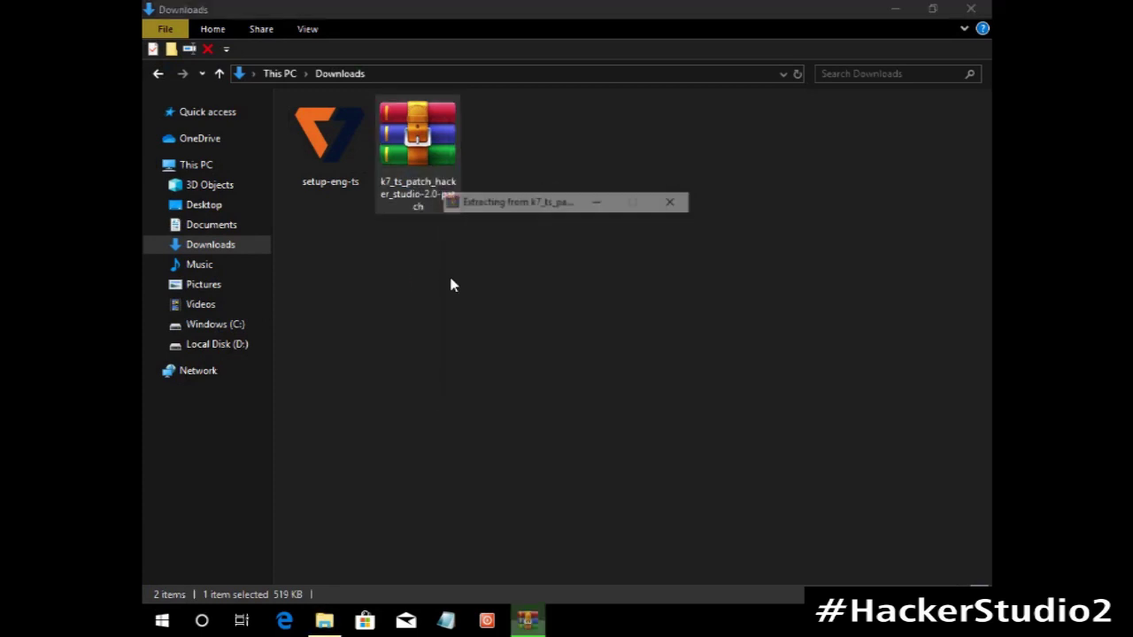
double_click(526, 128)
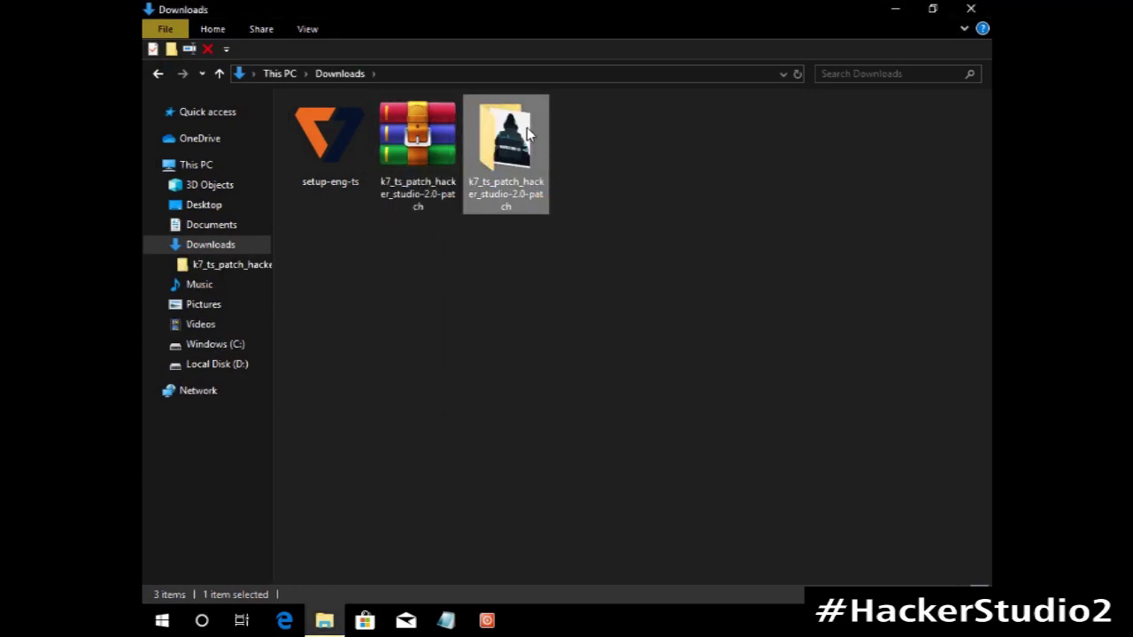
double_click(527, 128)
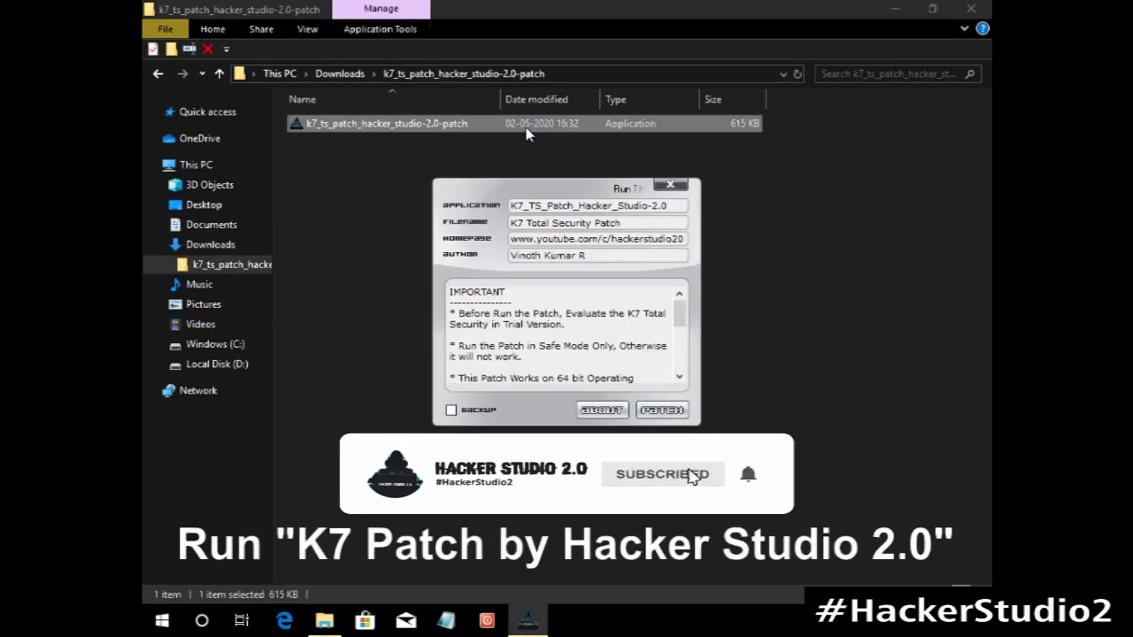
Run the K7 patch until PATCHING DONE, then close the patcher
left_click(662, 411)
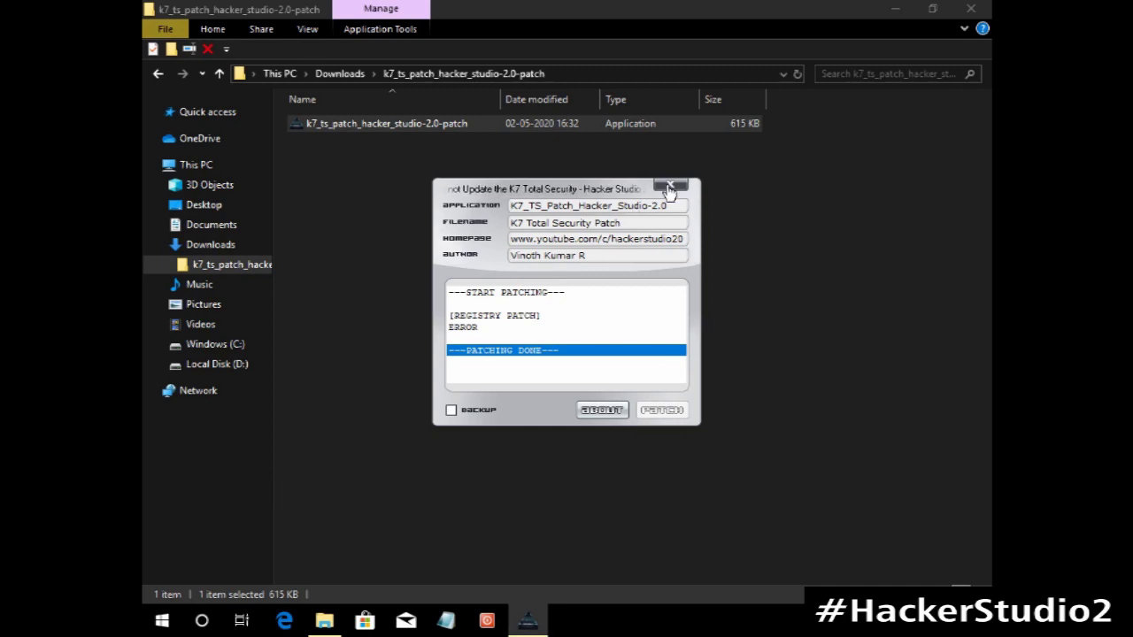
left_click(895, 9)
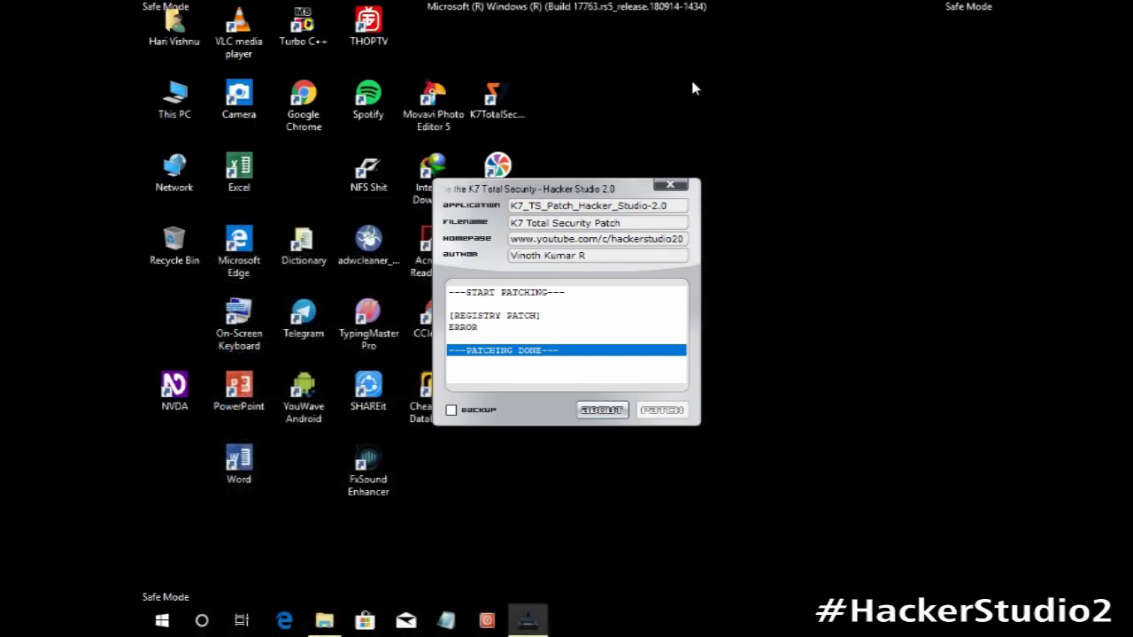
left_click(672, 187)
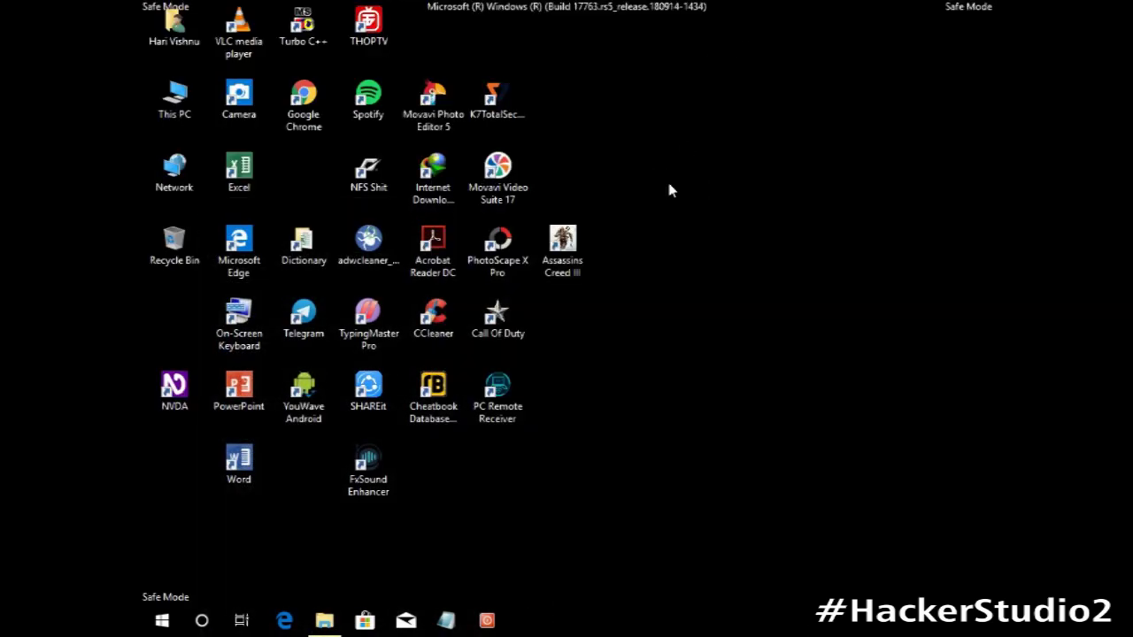
double_click(491, 102)
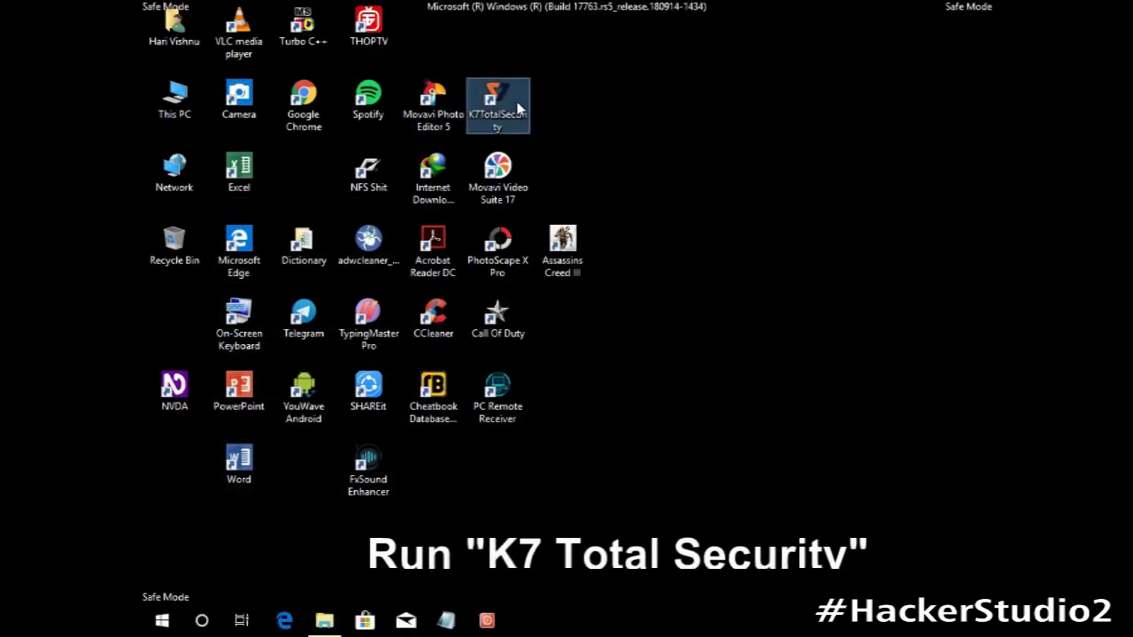
left_click(556, 111)
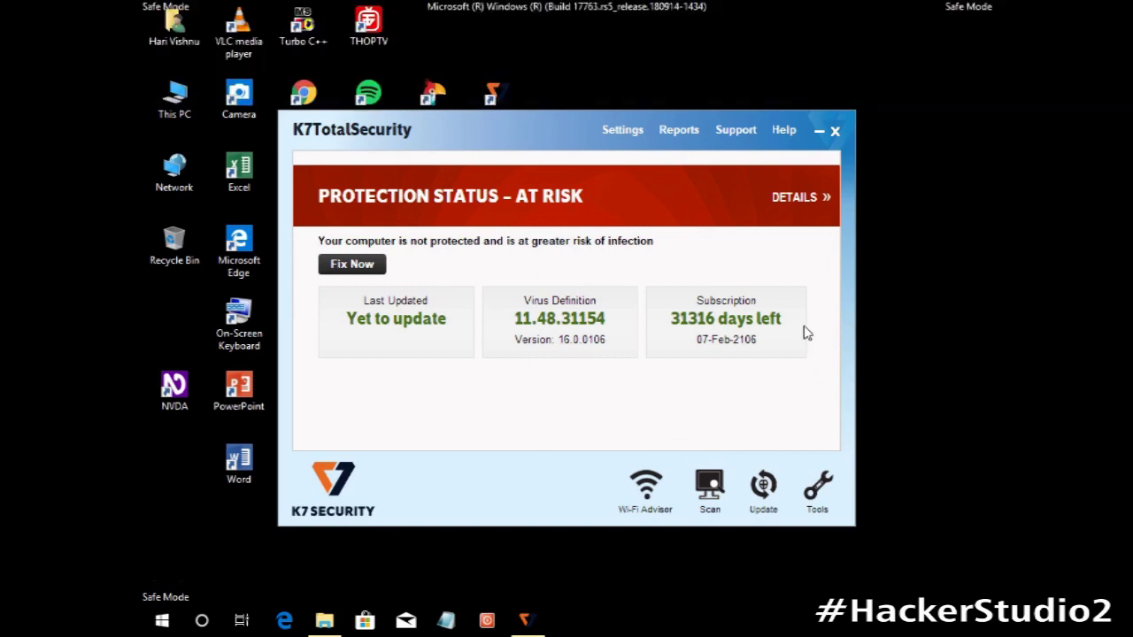
left_click(727, 140)
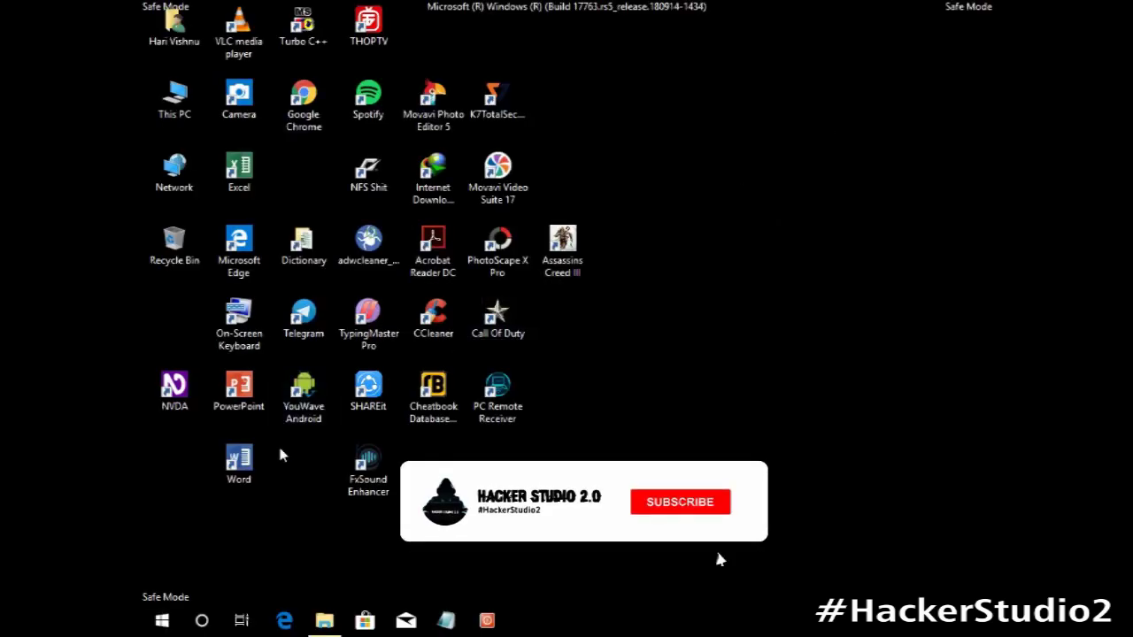
Turn off Safe boot in msconfig via Win+X Run, apply, and restart normally
right_click(163, 622)
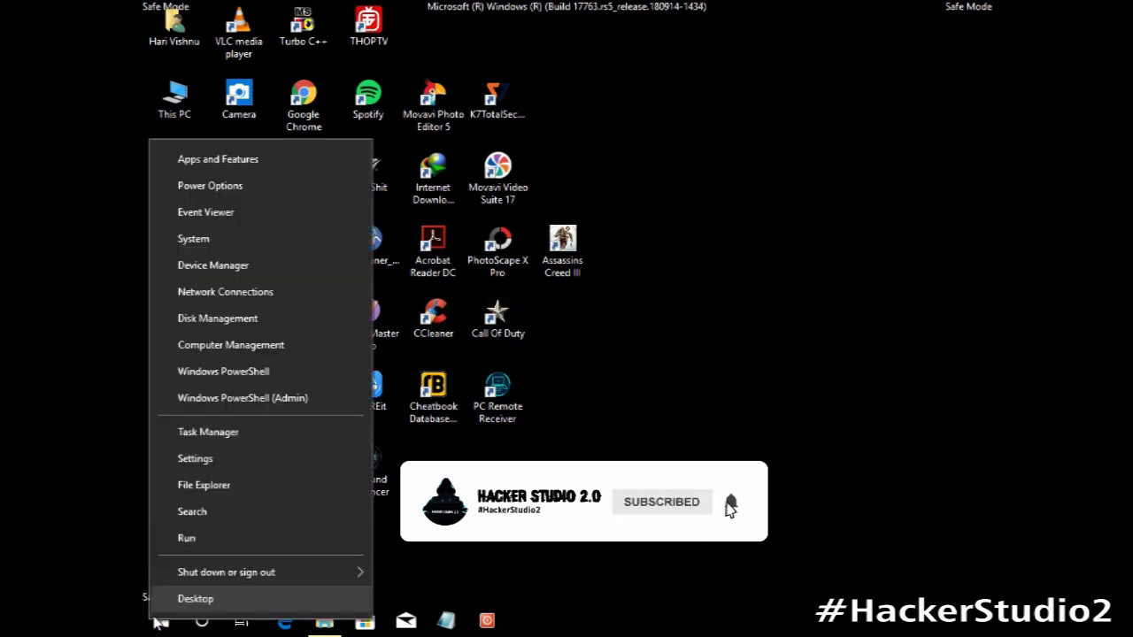
left_click(175, 547)
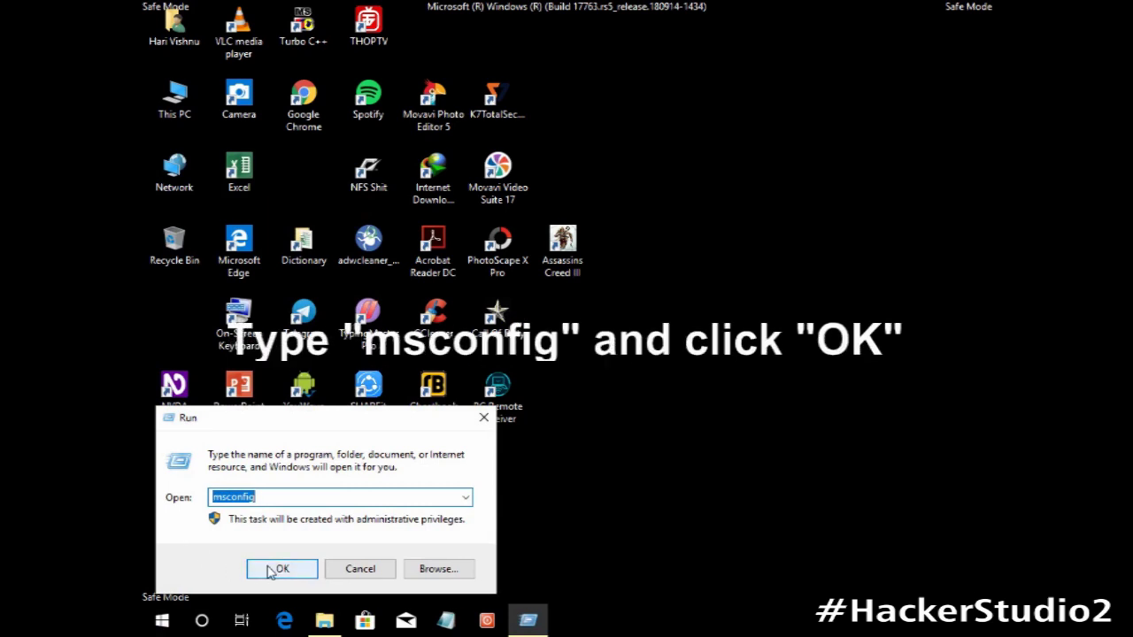
left_click(276, 569)
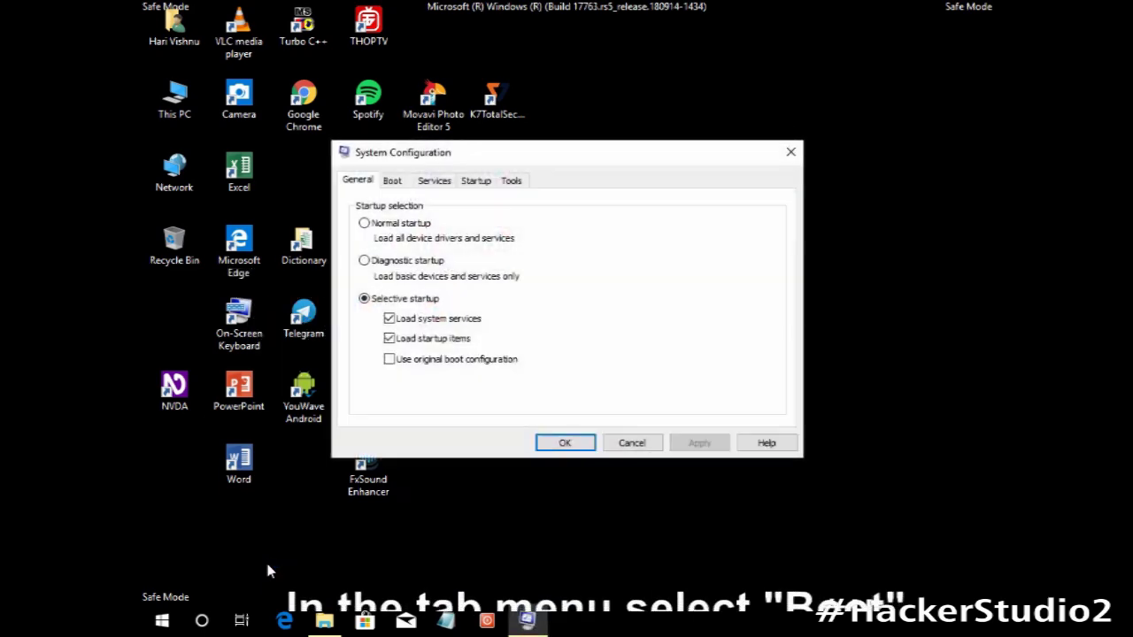
left_click(392, 182)
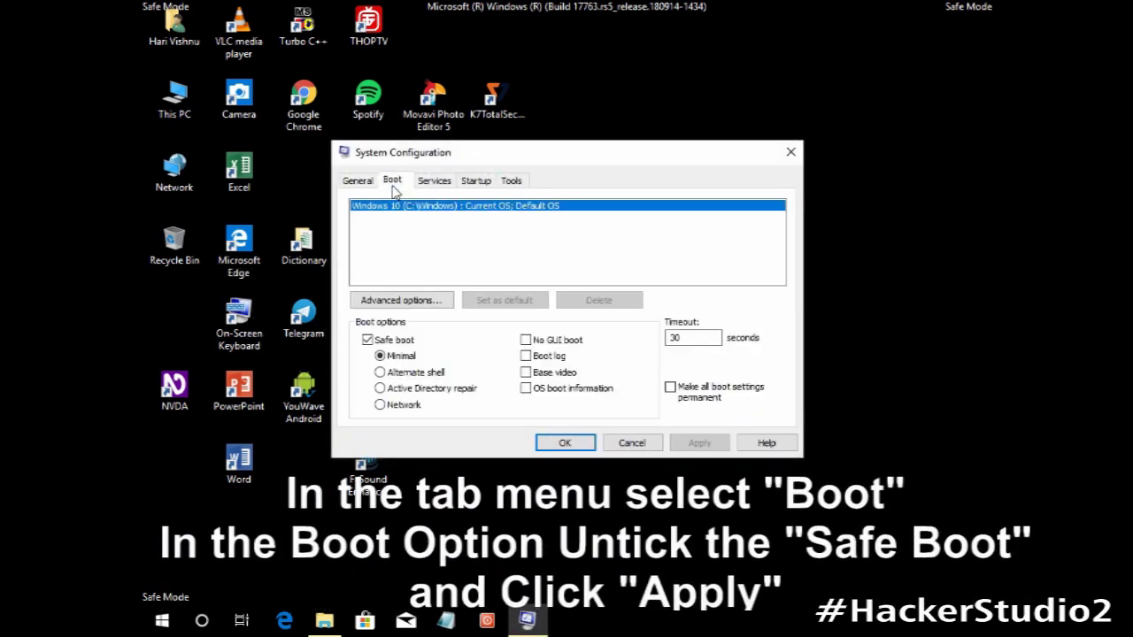
left_click(367, 342)
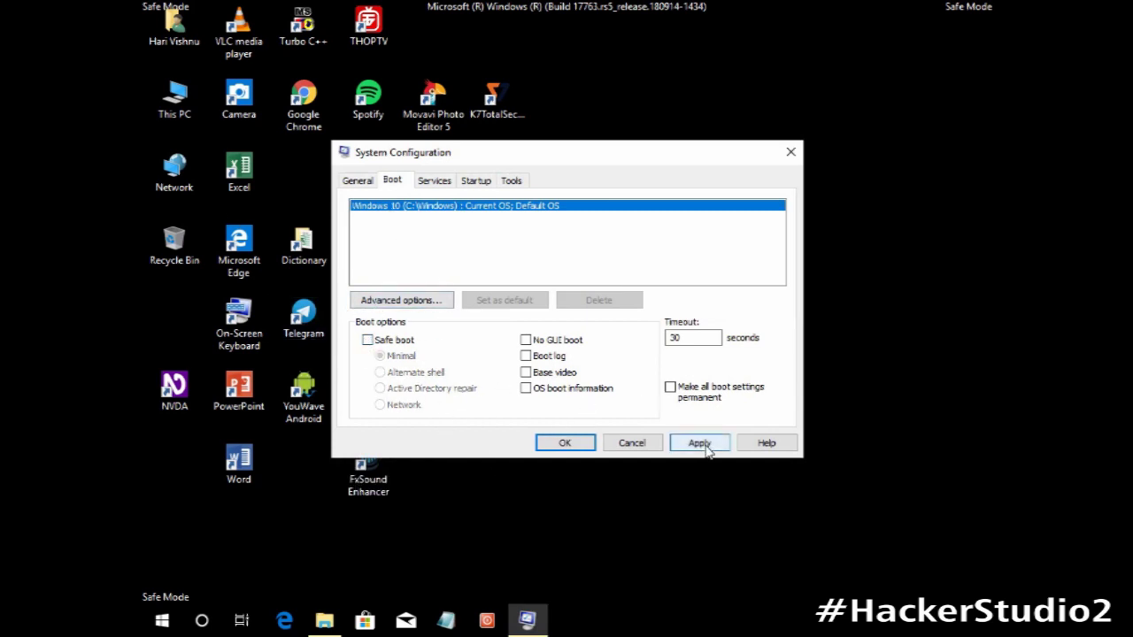
left_click(706, 447)
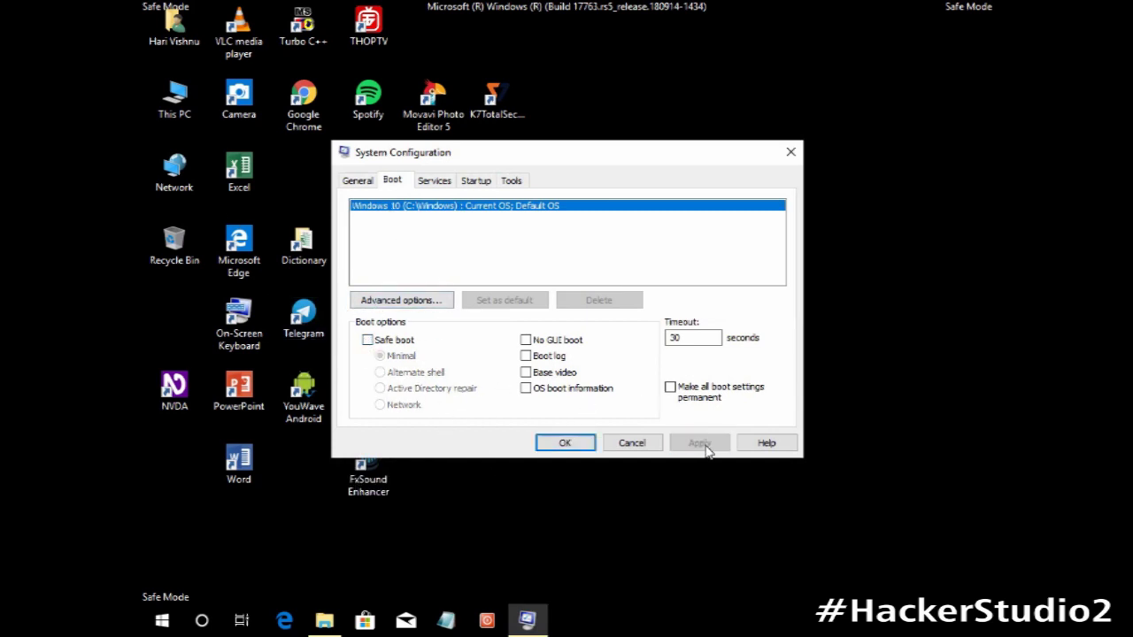
left_click(567, 442)
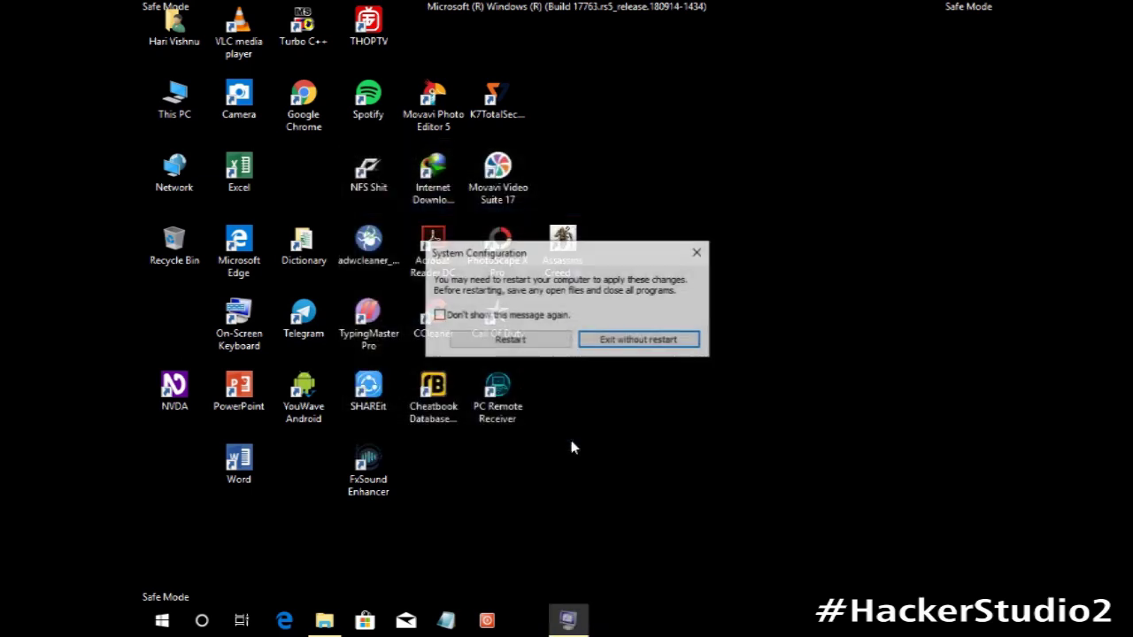
left_click(530, 341)
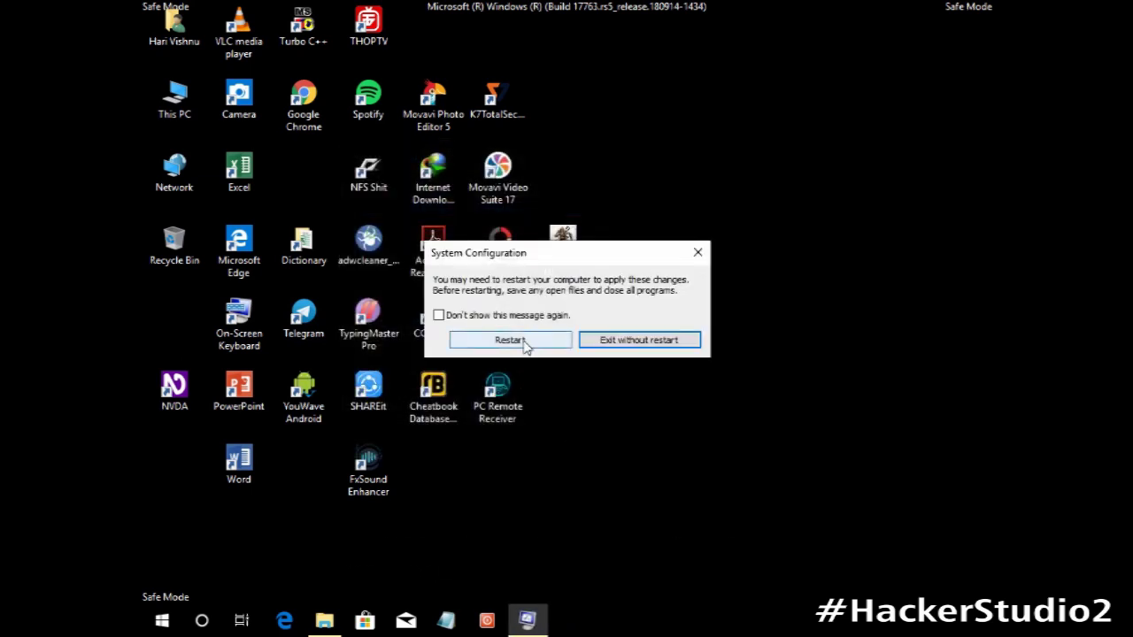